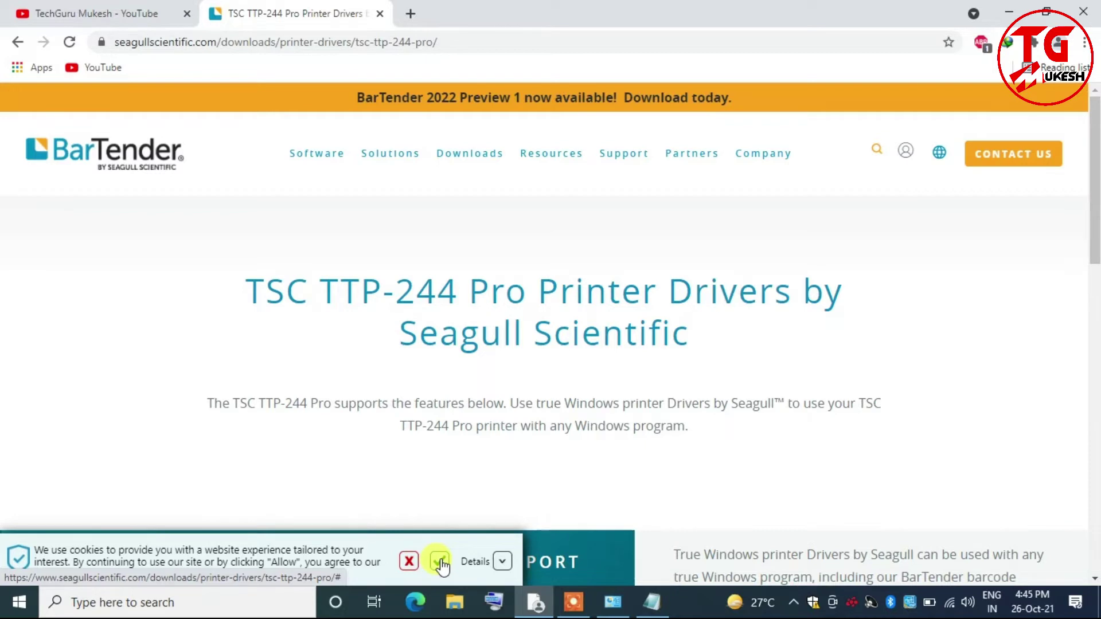
# Allow the site's cookies and download the TSC TTP-244 Pro driver installer as TSC_2021.2.exe into the Programs download folder.
pyautogui.click(441, 563)
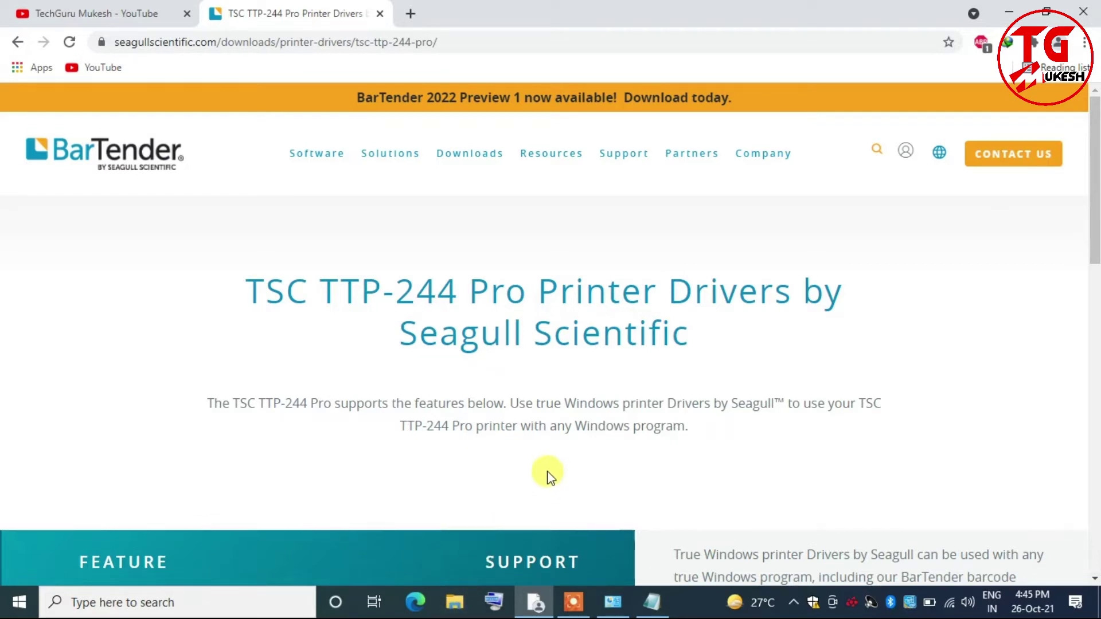
pyautogui.scroll(-1, 549, 475)
pyautogui.scroll(-3, 549, 474)
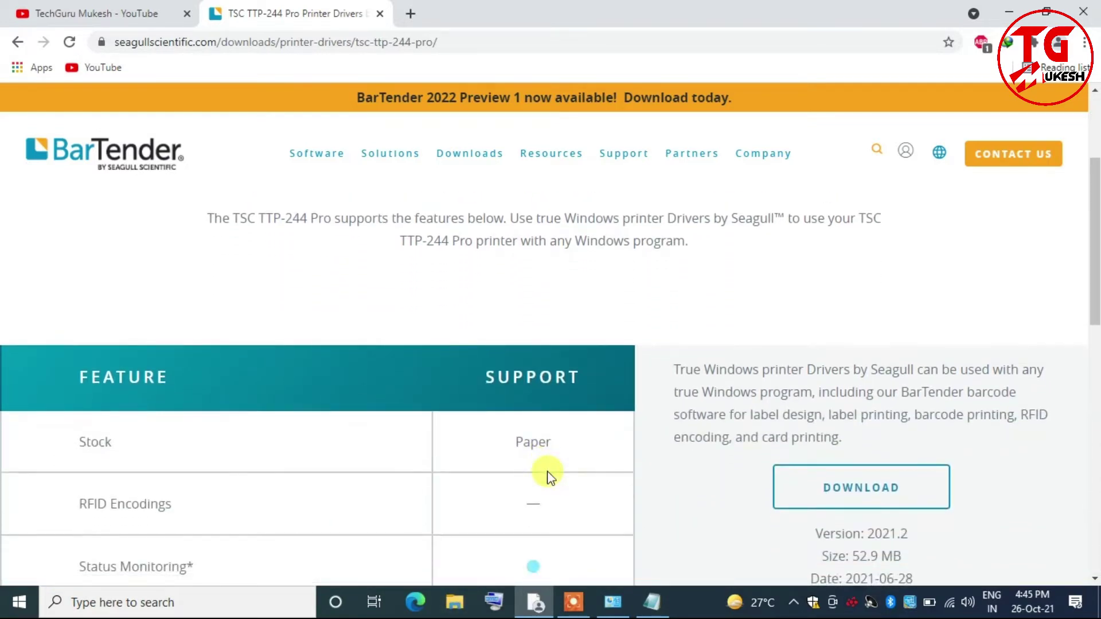
pyautogui.scroll(-1, 549, 475)
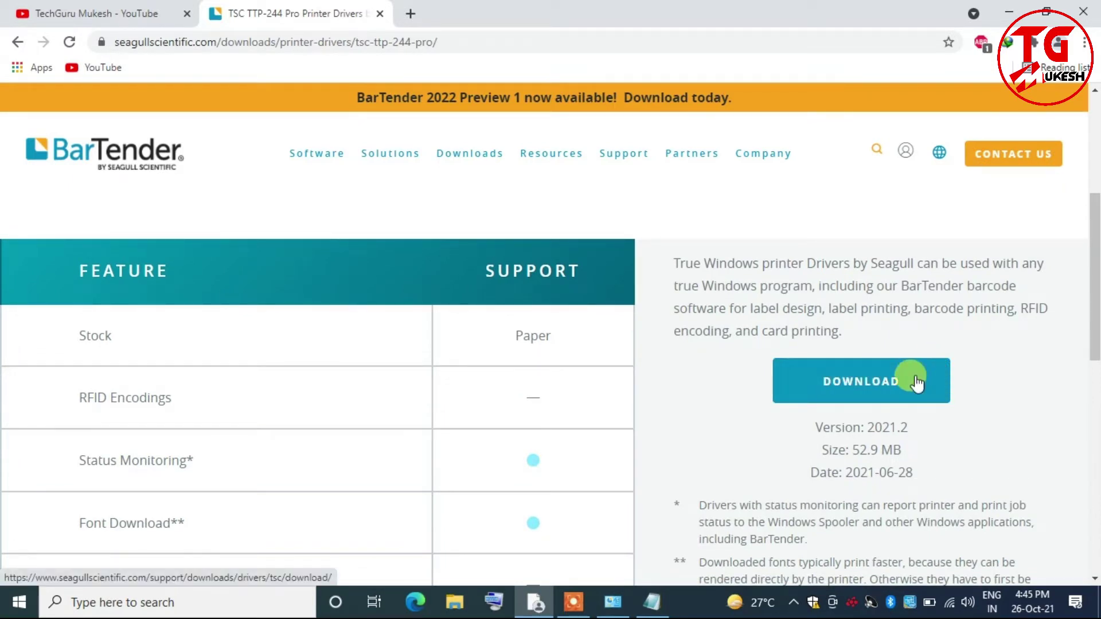
pyautogui.click(916, 383)
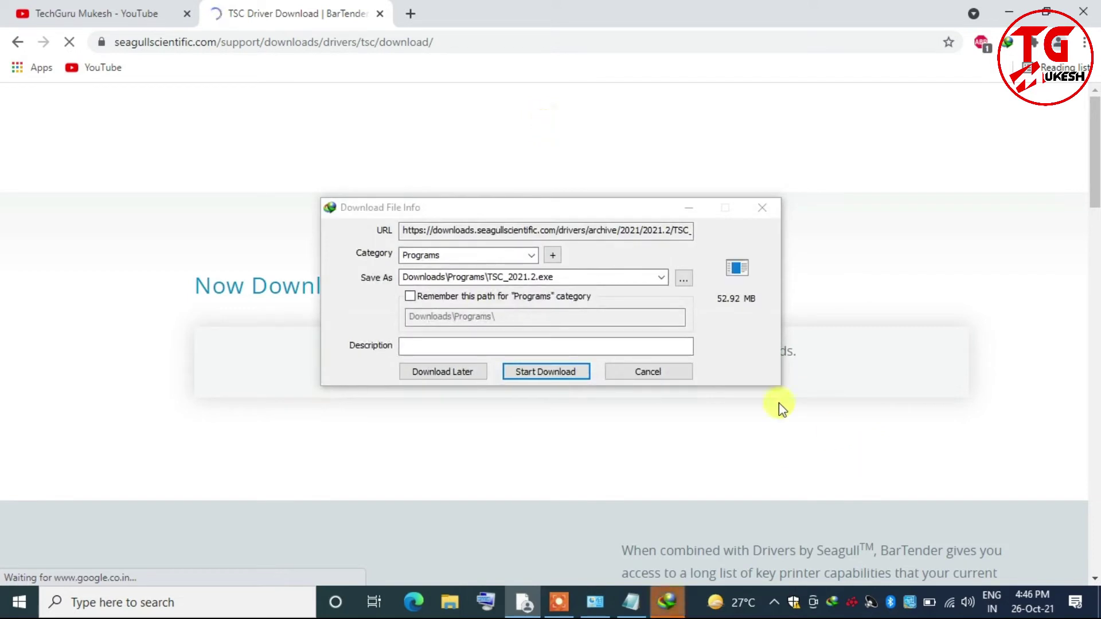
pyautogui.click(544, 373)
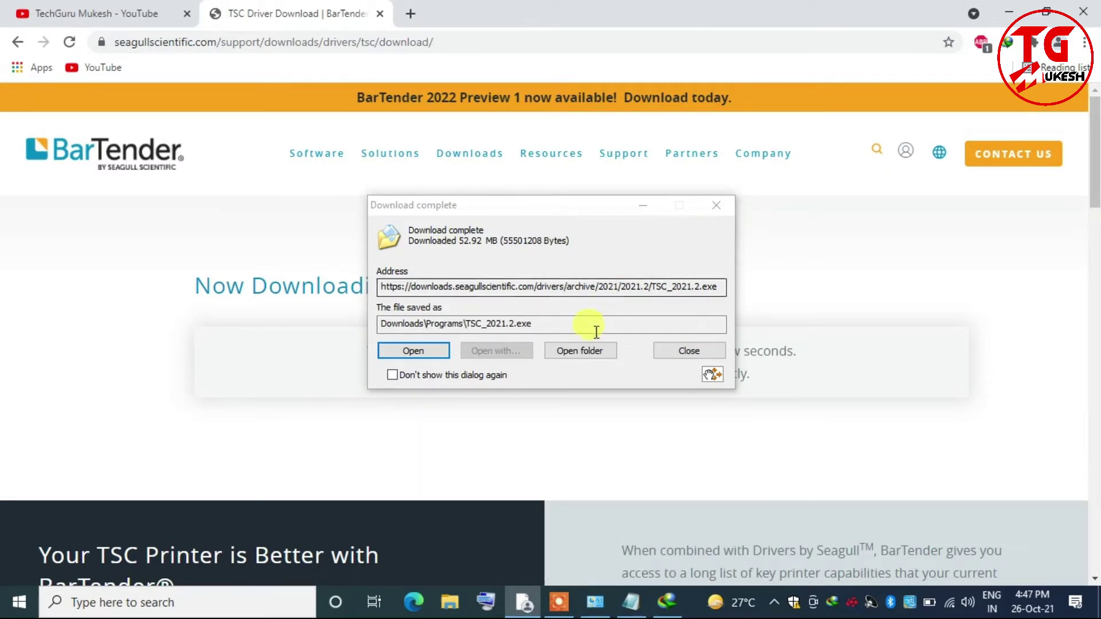
# Run the TSC_2021.2 installer from its download folder and accept the license agreement.
pyautogui.click(575, 358)
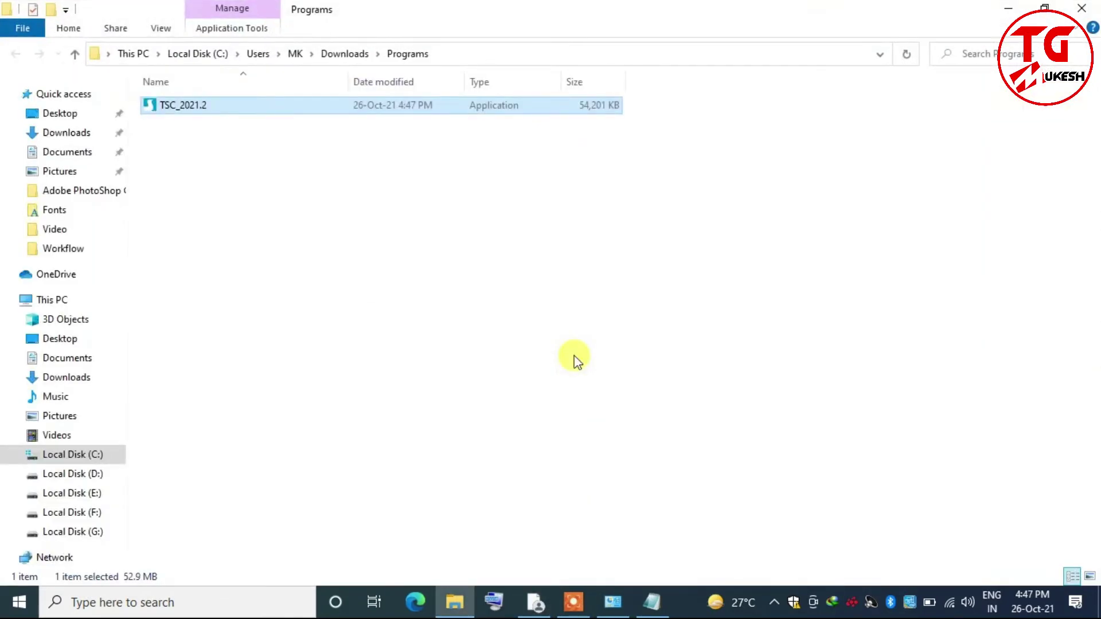
pyautogui.doubleClick(218, 111)
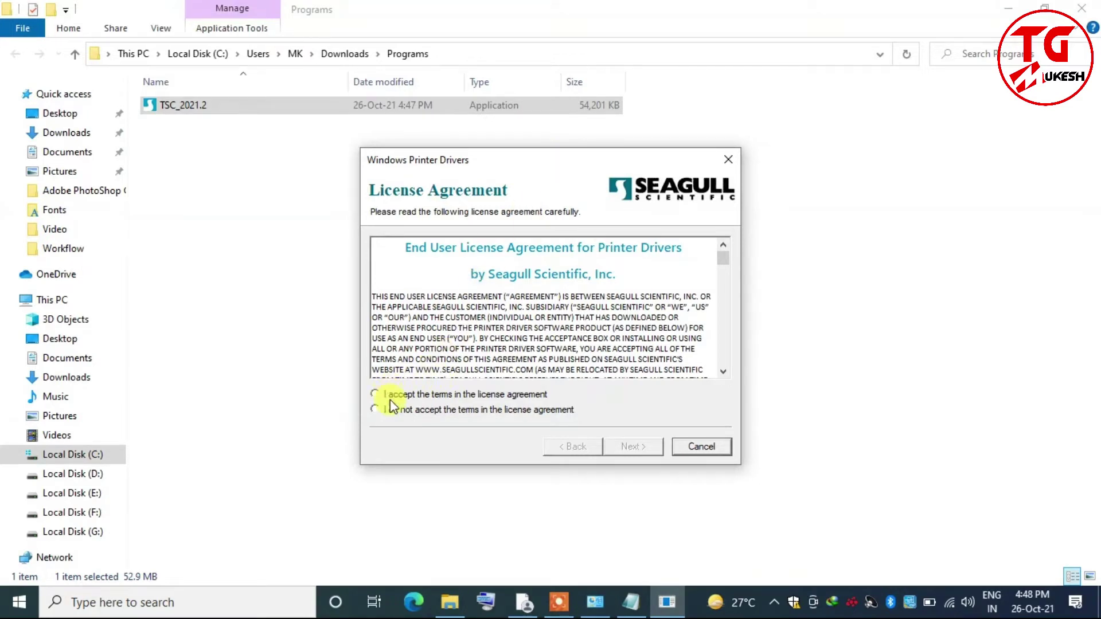
pyautogui.click(458, 400)
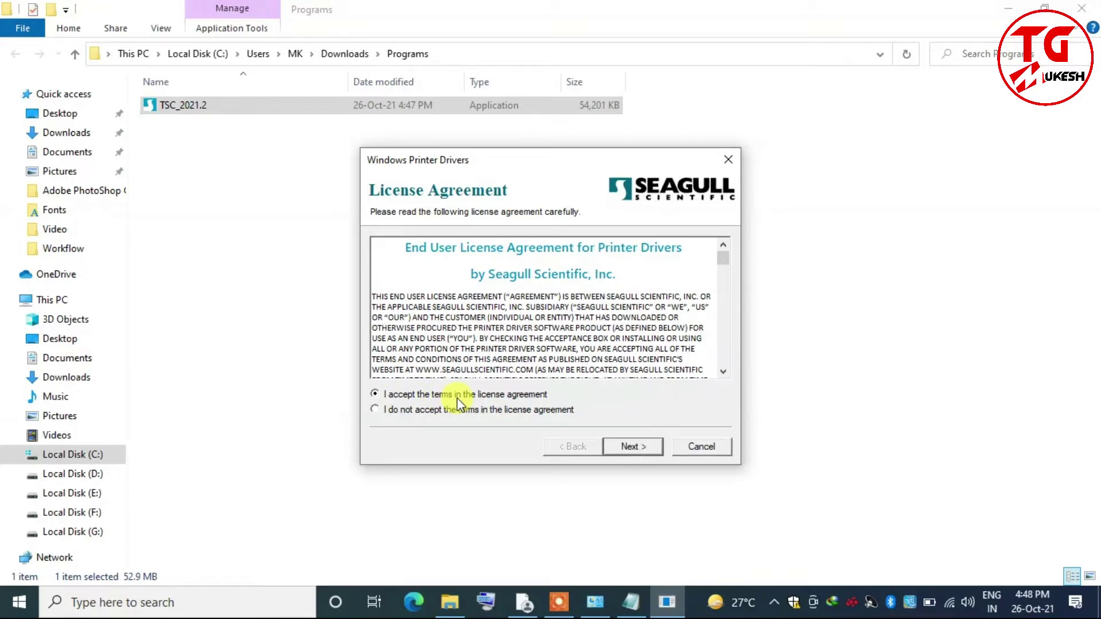
pyautogui.click(657, 448)
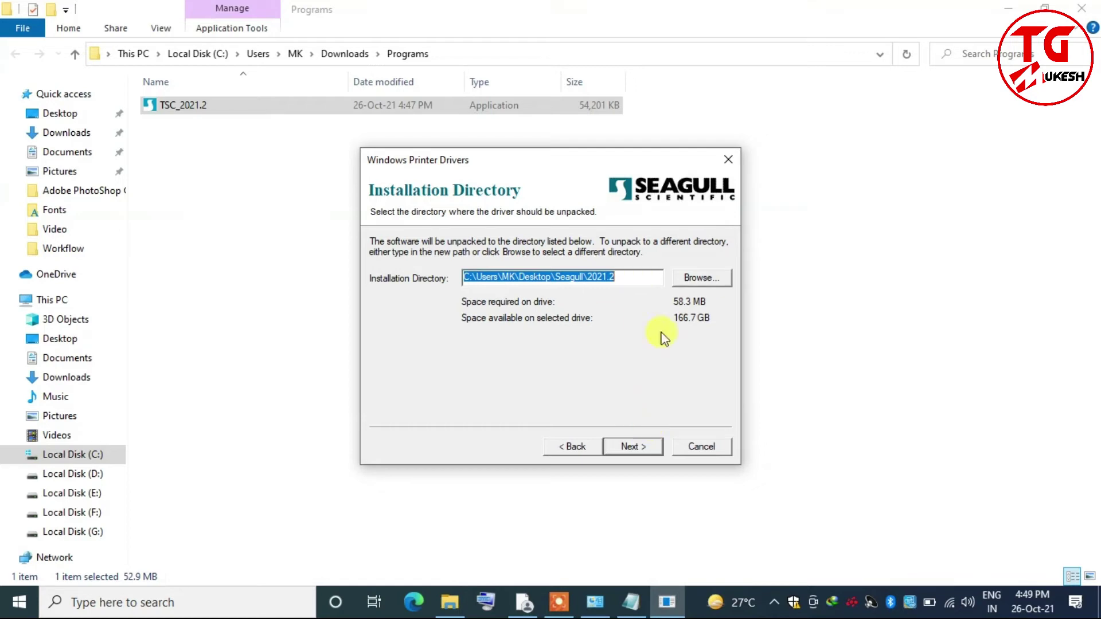
# Unpack the drivers to the default directory, skipping the installation instructions, and grant the Driver Wizard permission to run.
pyautogui.click(651, 443)
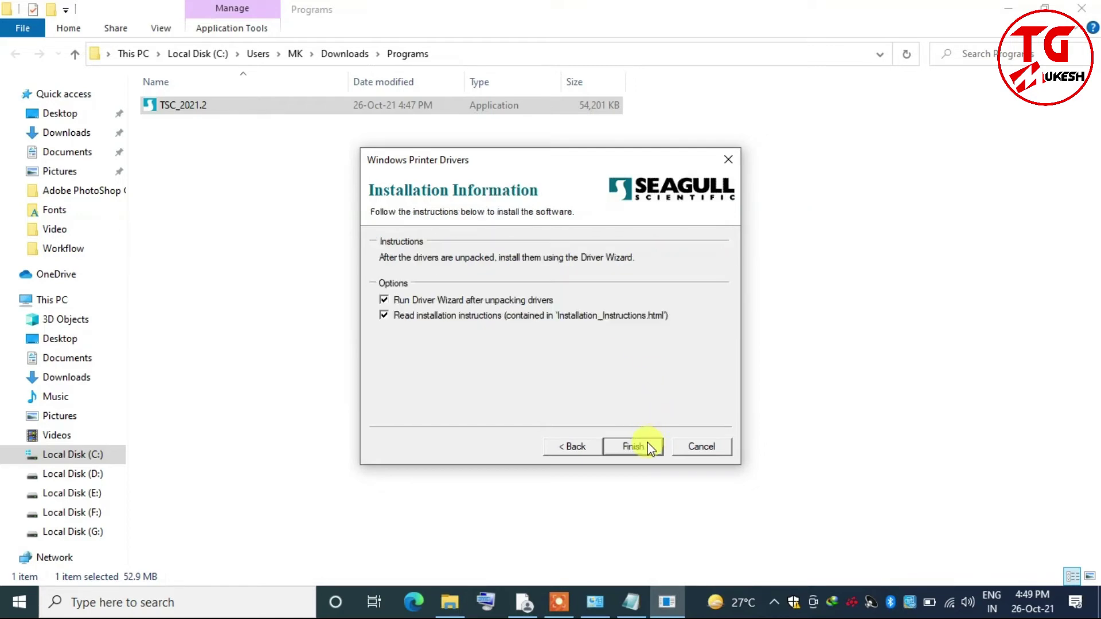
pyautogui.click(447, 322)
pyautogui.click(628, 447)
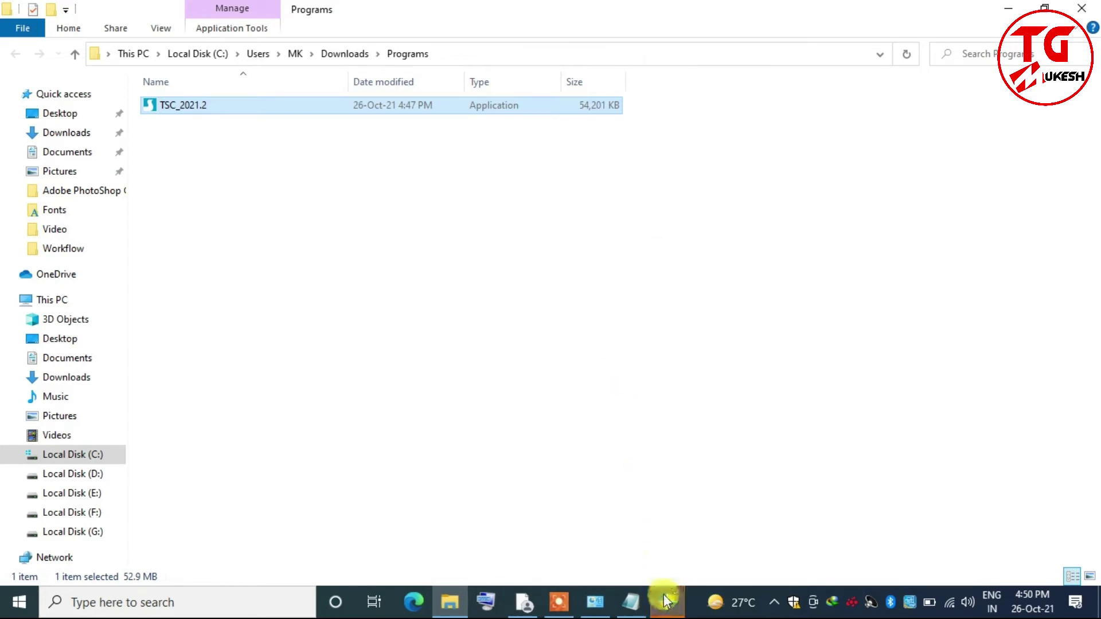
pyautogui.moveTo(678, 607)
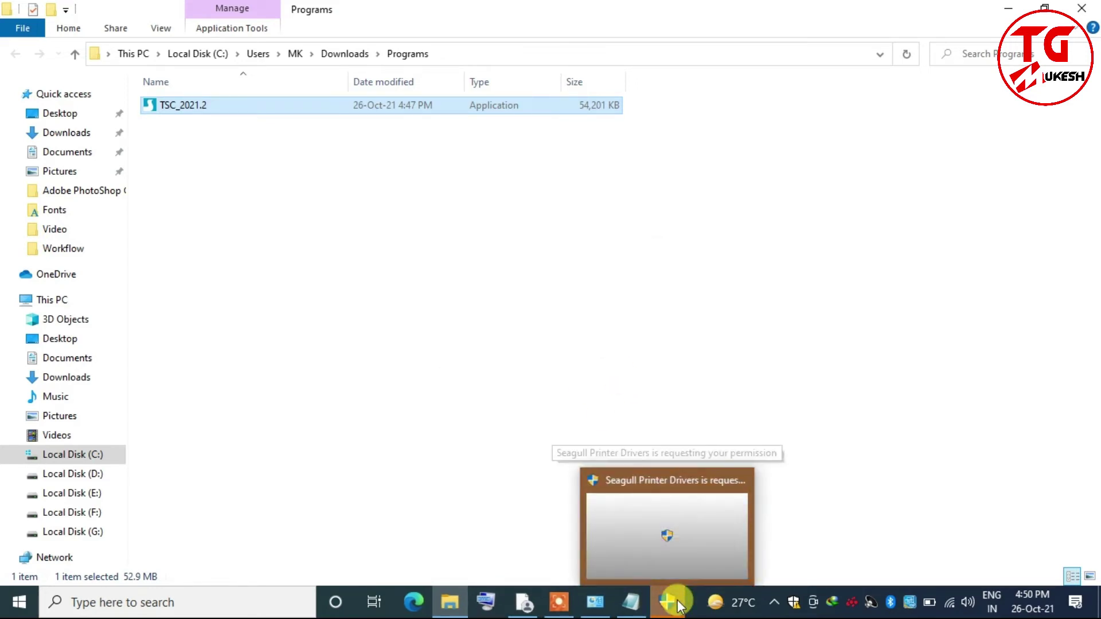
pyautogui.click(679, 606)
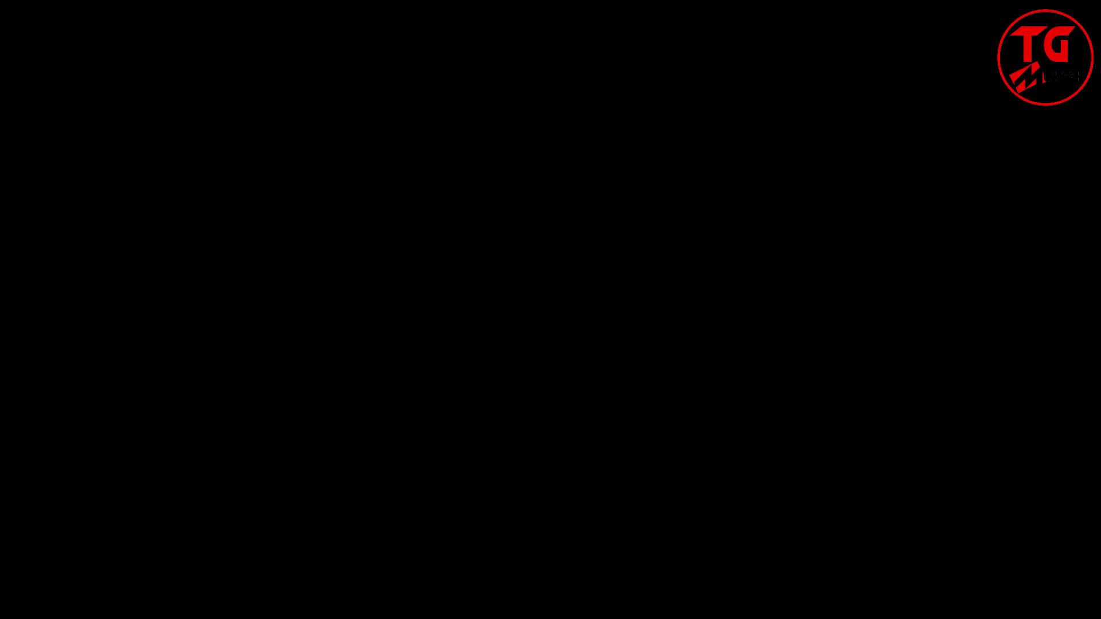
pyautogui.click(478, 413)
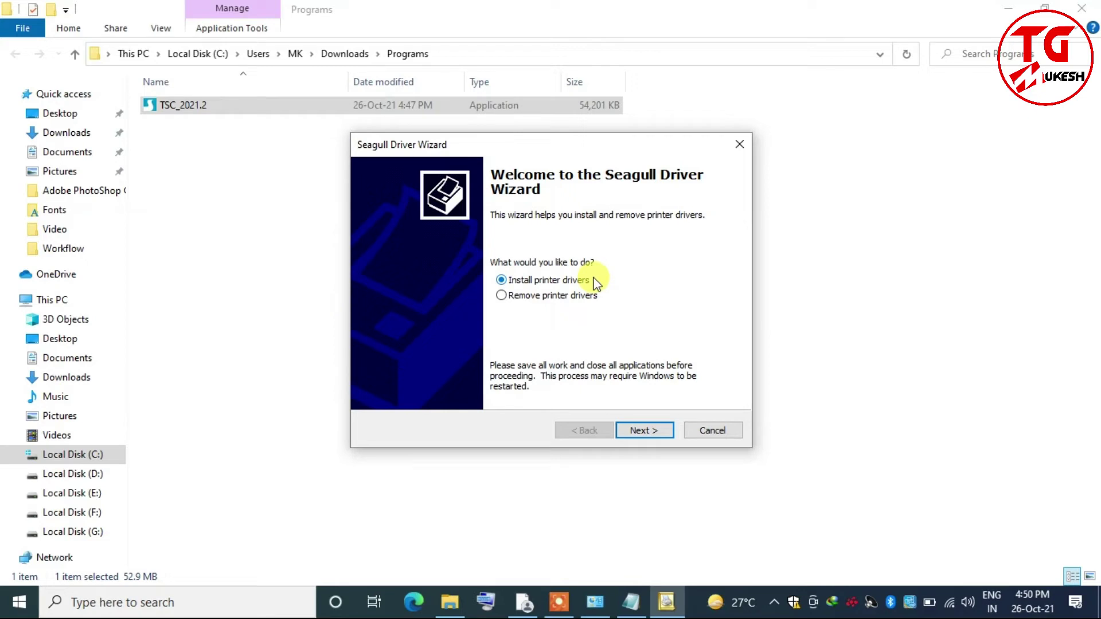
# Choose to install printer drivers and select the detected Plug and Play printer TSC TTP-244 Pro on port USB001.
pyautogui.click(654, 435)
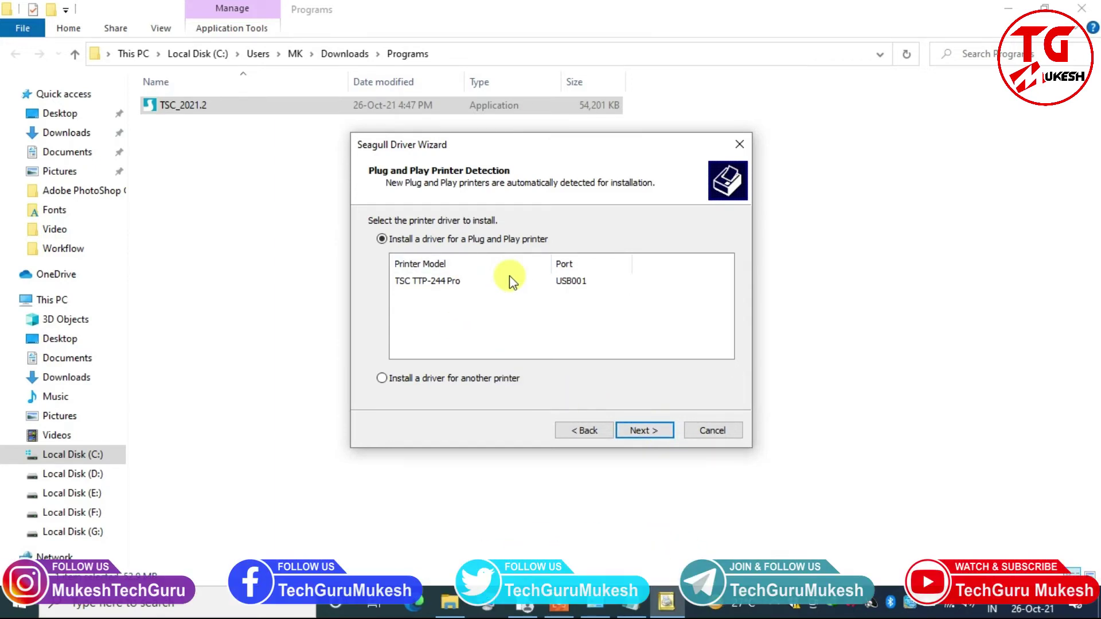
pyautogui.click(459, 281)
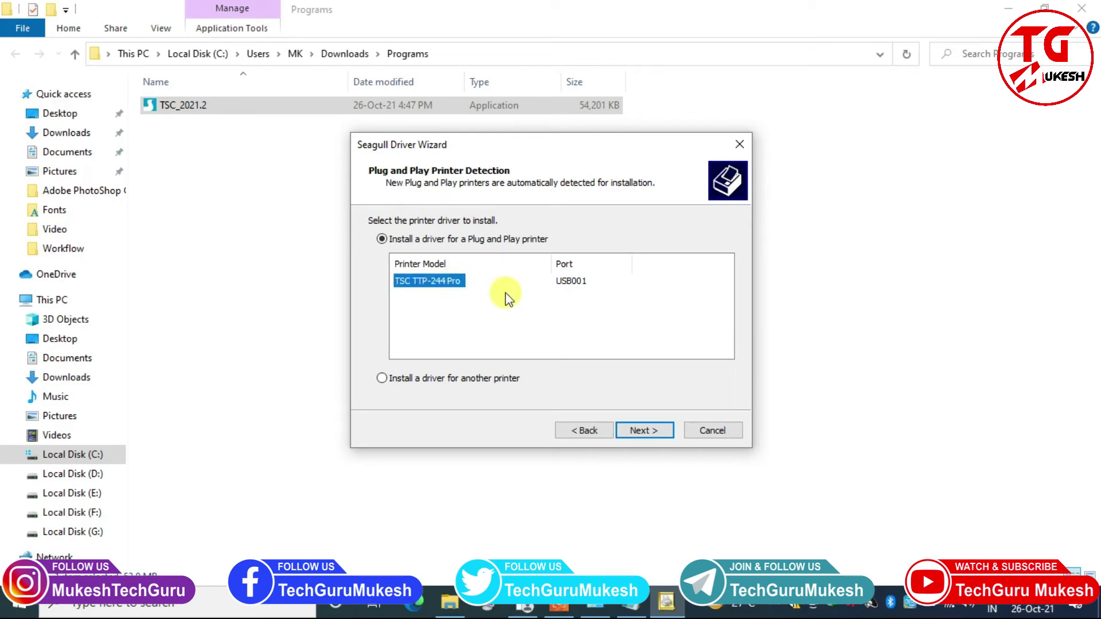
pyautogui.click(658, 428)
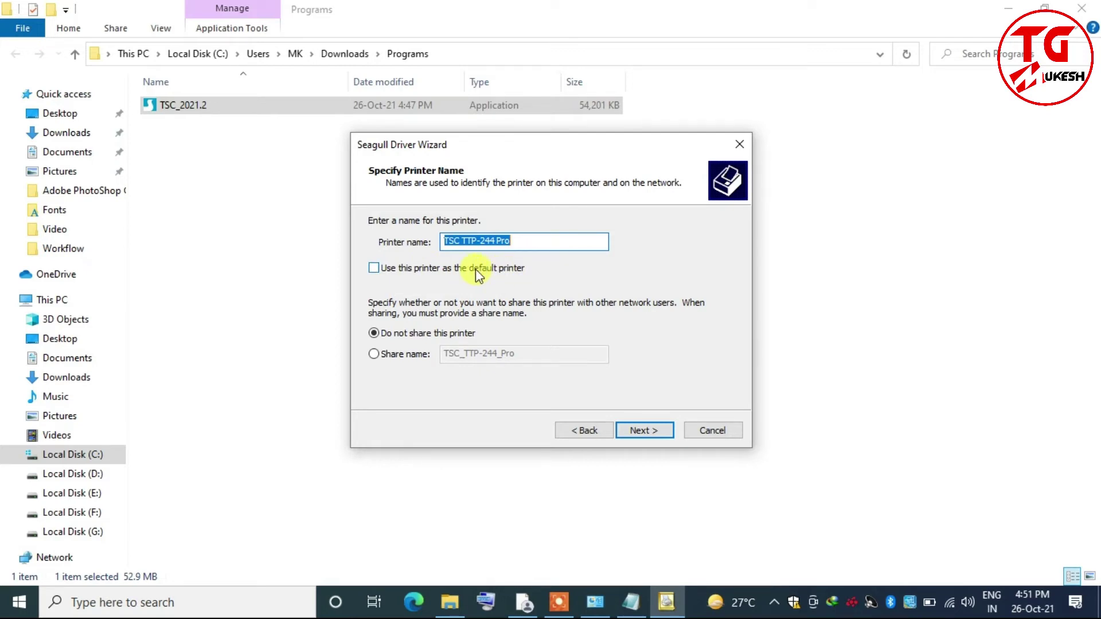
# Keep the printer name TSC TTP-244 Pro, unshared and not the default printer, then complete the installation and close the wizard.
pyautogui.click(431, 273)
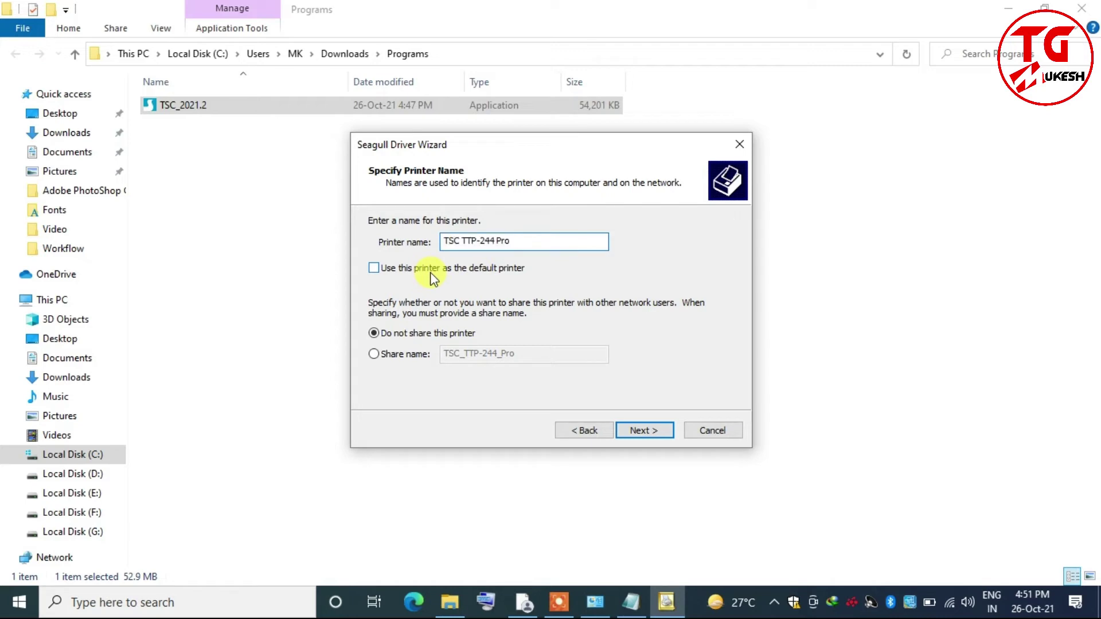
pyautogui.click(438, 273)
pyautogui.click(648, 432)
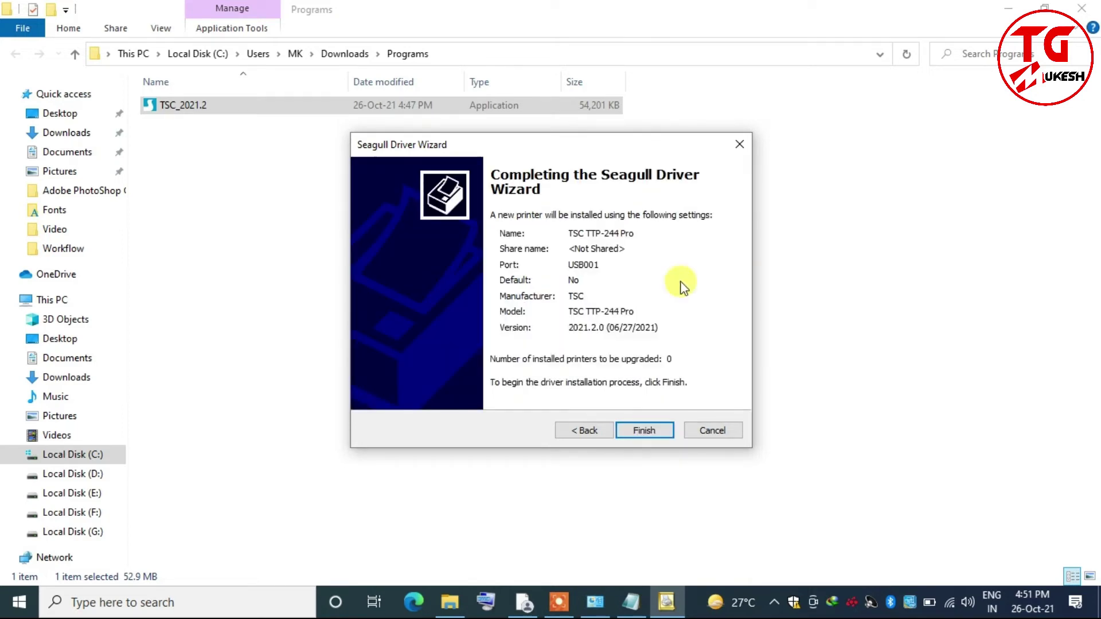
pyautogui.click(671, 434)
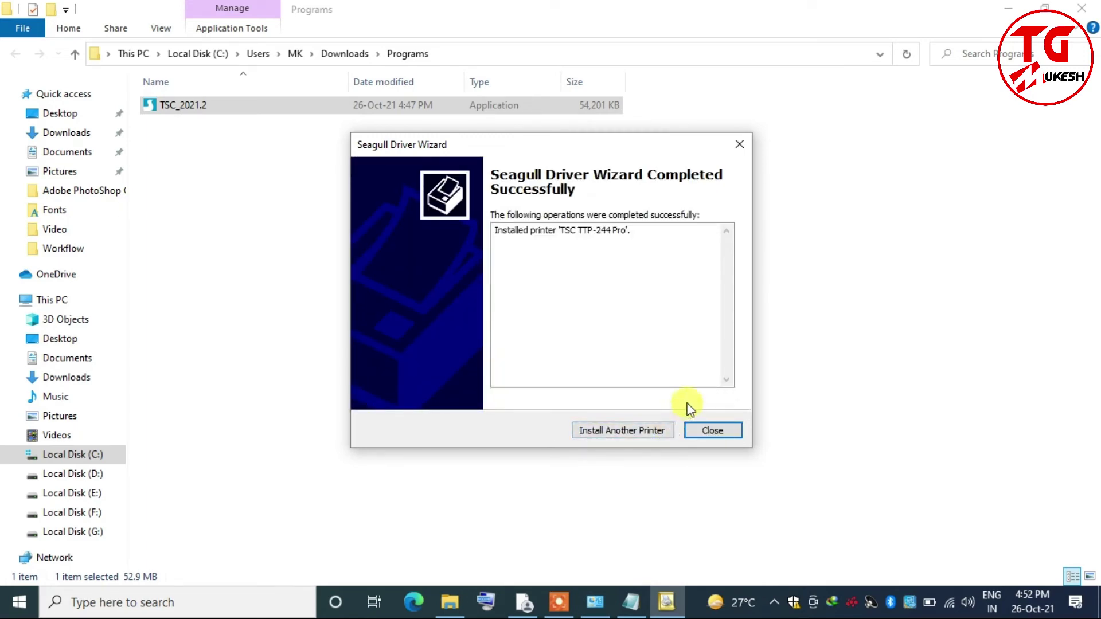
pyautogui.click(718, 432)
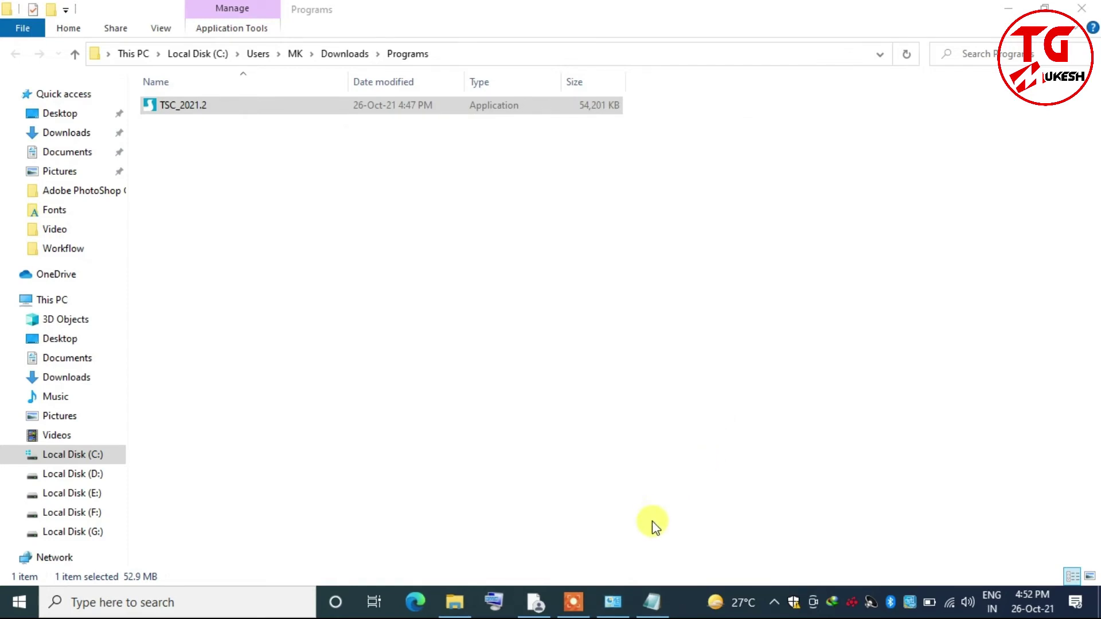
# Switch to Devices and Printers and refresh the list to check for the TSC TTP-244 Pro printer.
pyautogui.click(609, 606)
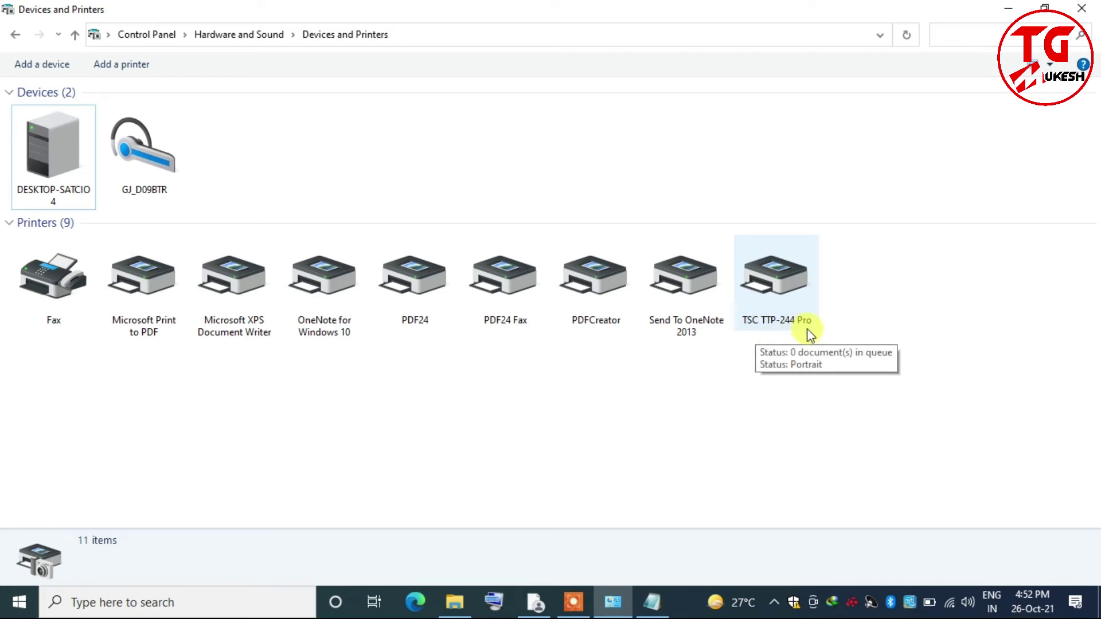
pyautogui.rightClick(788, 373)
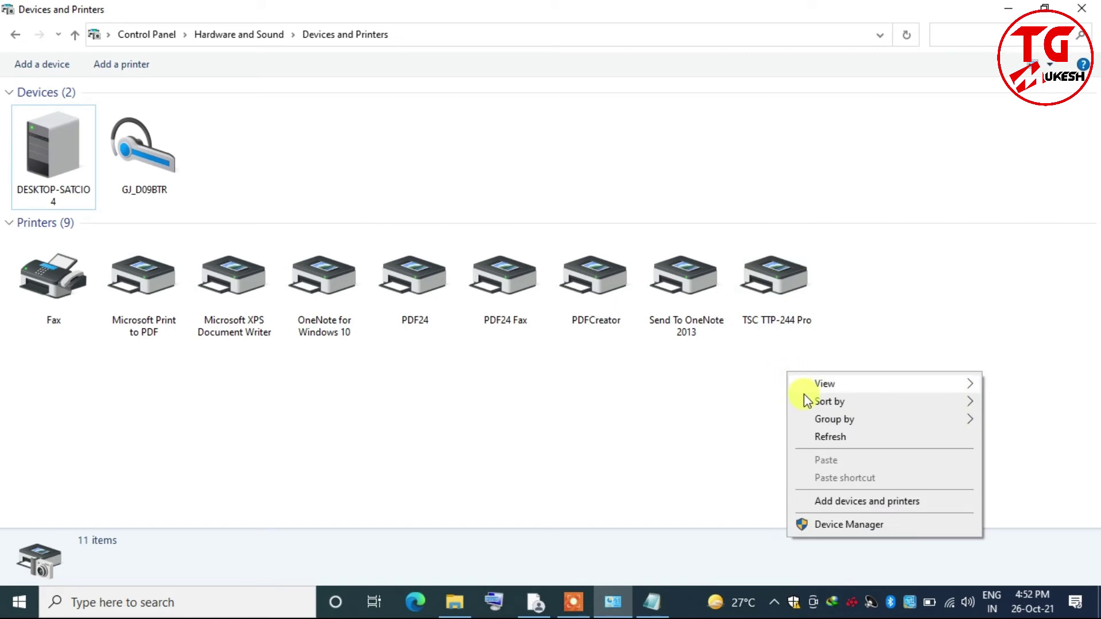
pyautogui.click(822, 440)
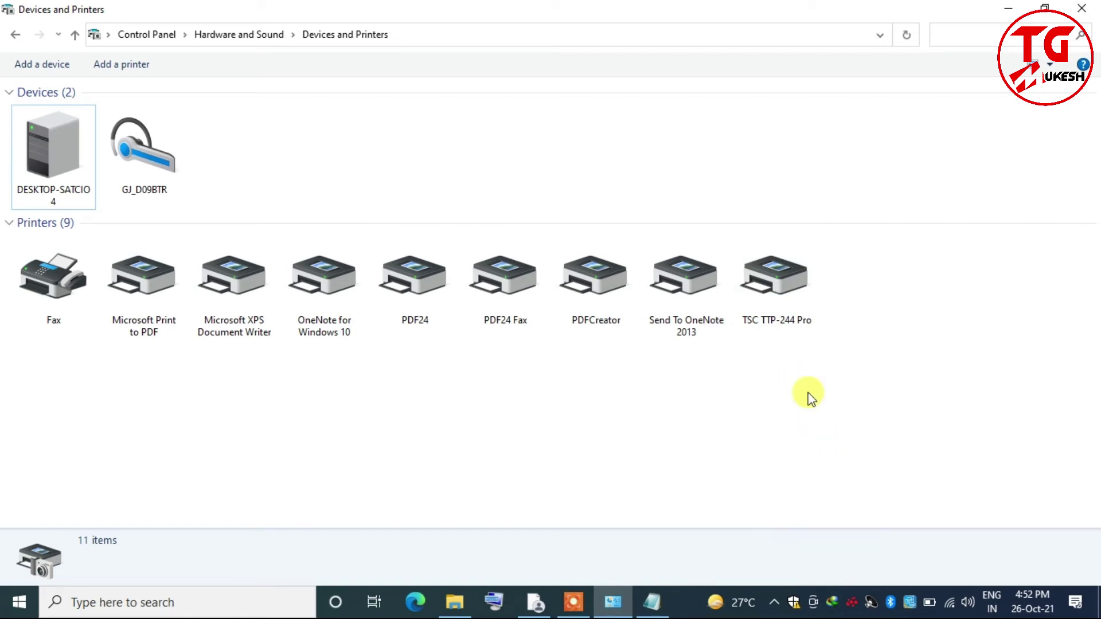
# Print a test page from the general printer properties of the TSC TTP-244 Pro.
pyautogui.click(771, 278)
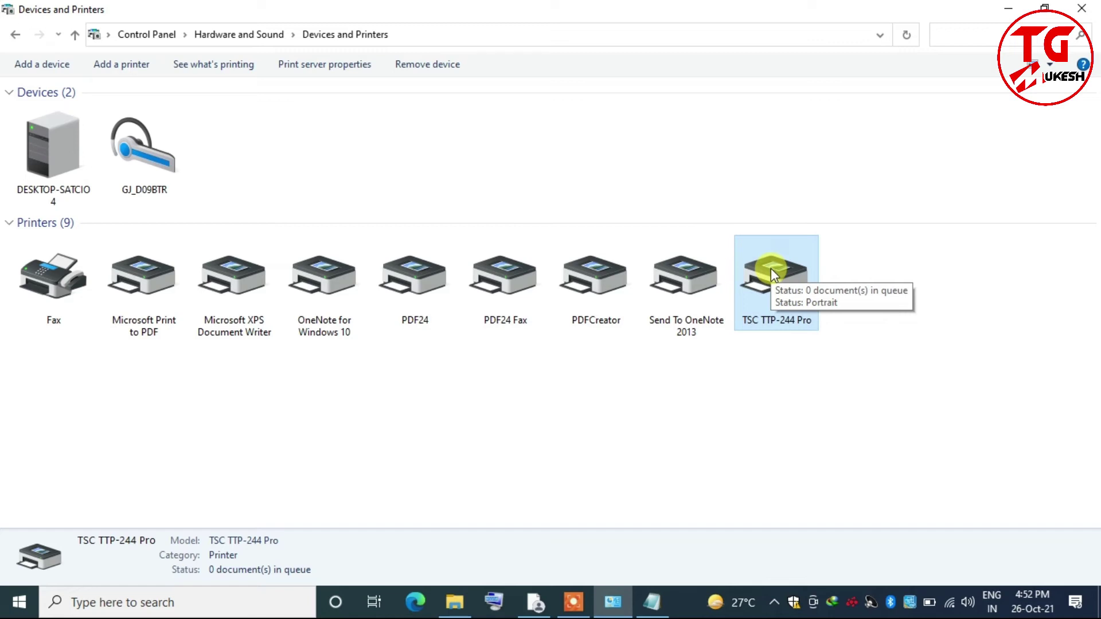
pyautogui.rightClick(771, 268)
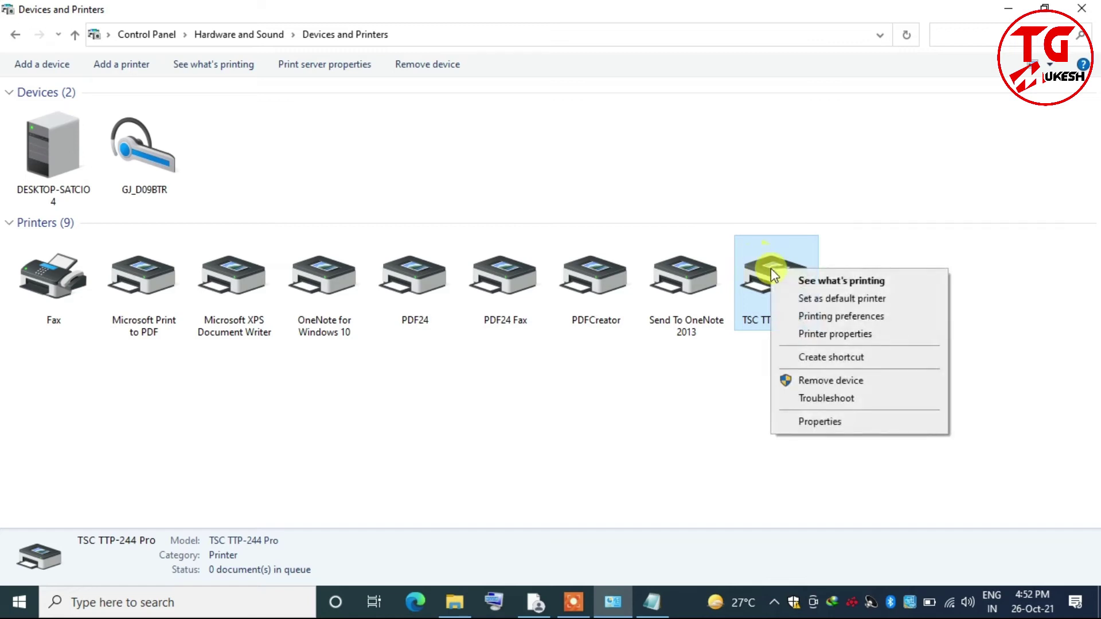
pyautogui.click(895, 335)
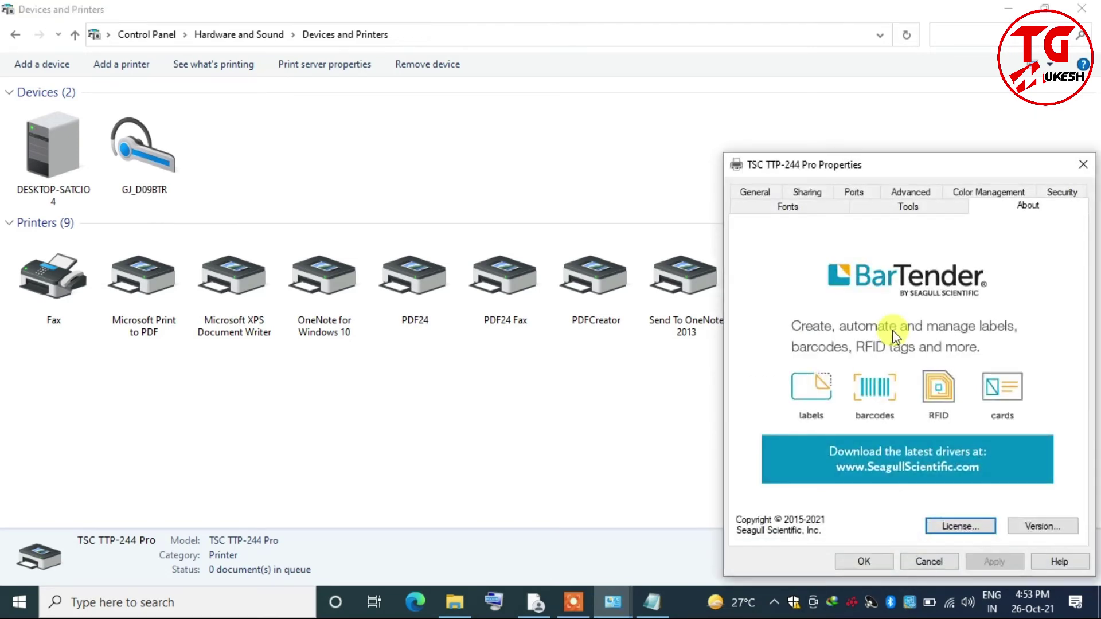
pyautogui.click(764, 190)
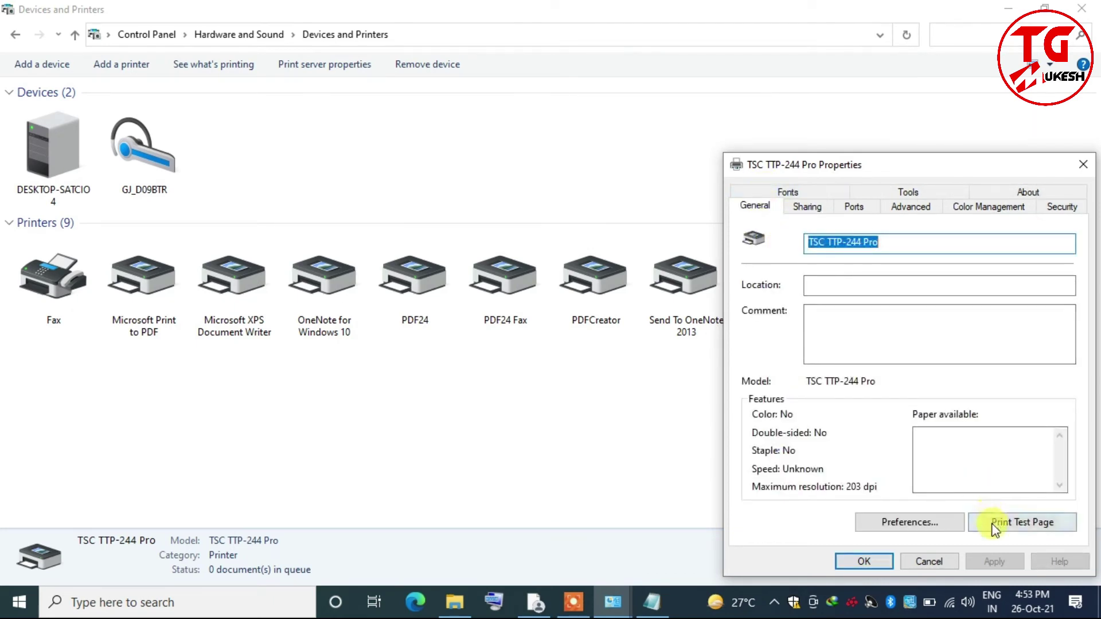
pyautogui.click(1037, 524)
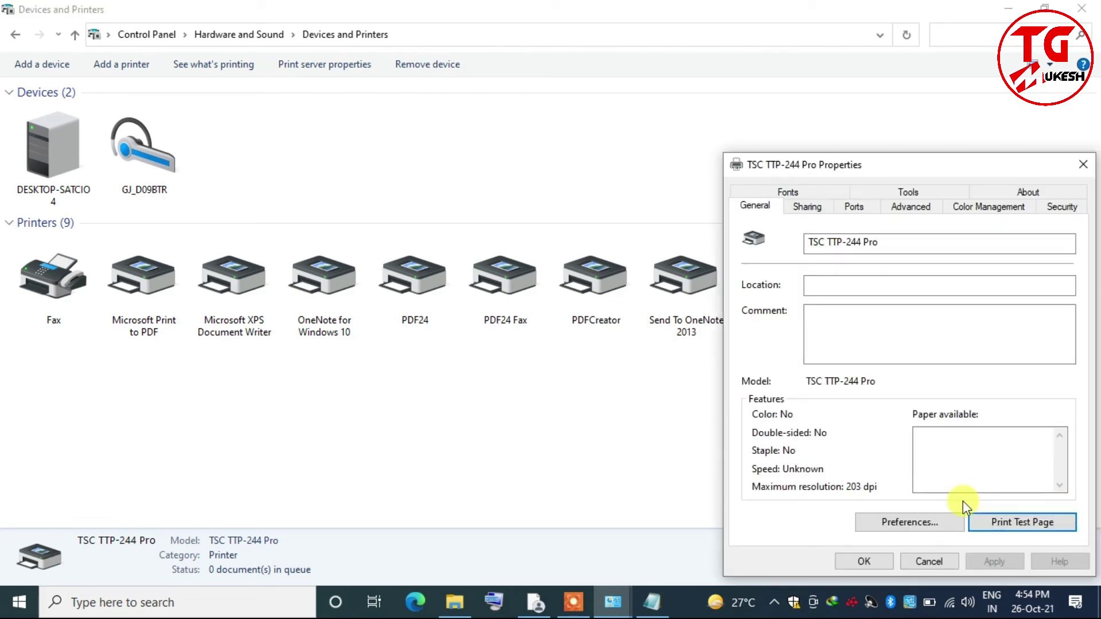
# Switch back to the Chrome window with the TSC driver download page.
pyautogui.click(538, 588)
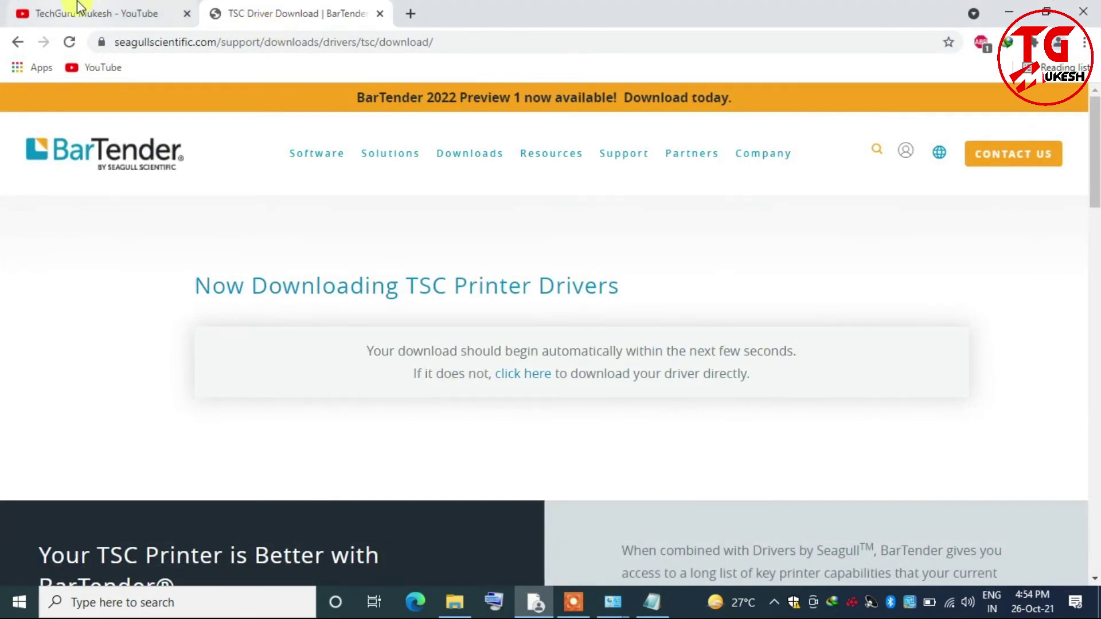